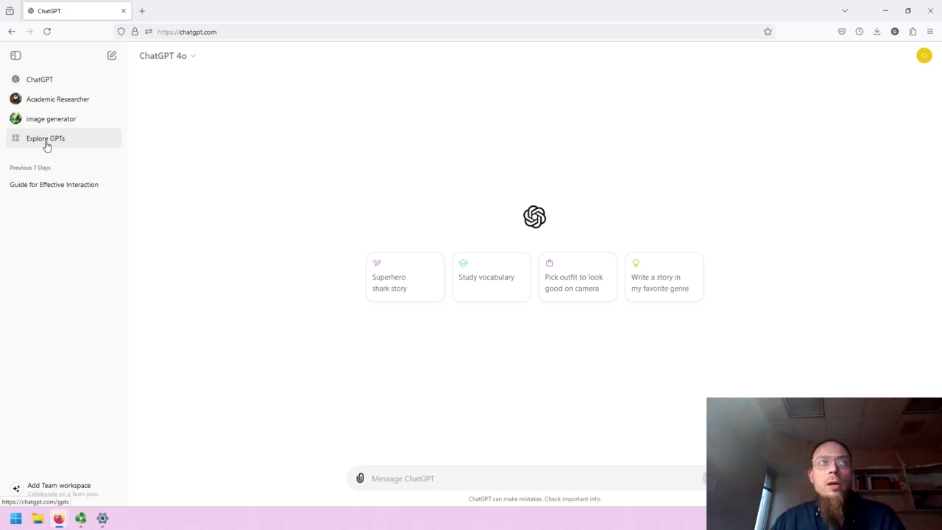
# Open the Explore GPTs page and browse its categories, from the featured and trending picks through to Programming
pyautogui.click(46, 144)
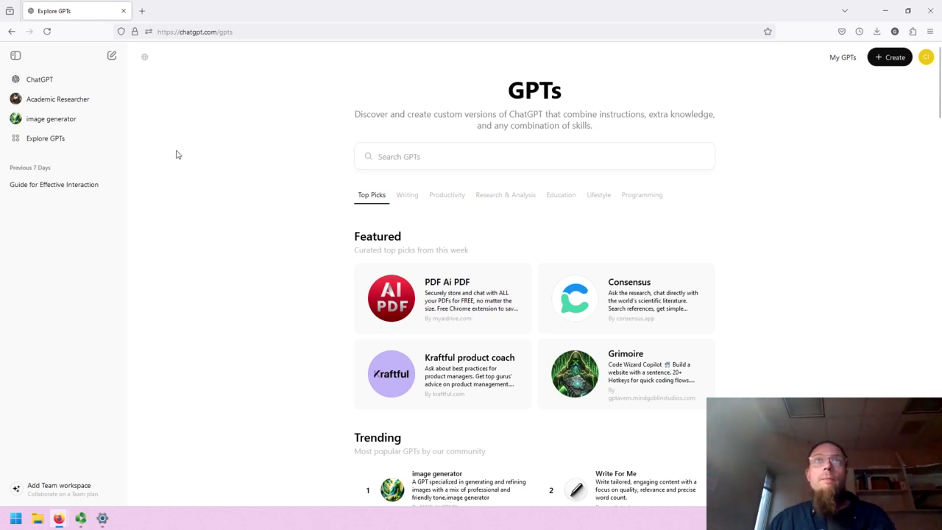
pyautogui.click(459, 162)
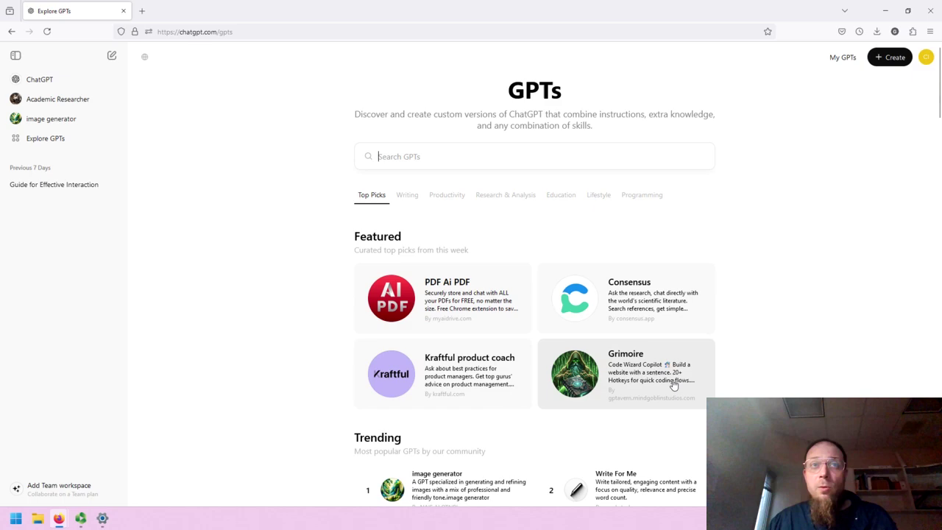
pyautogui.scroll(-3, 285, 333)
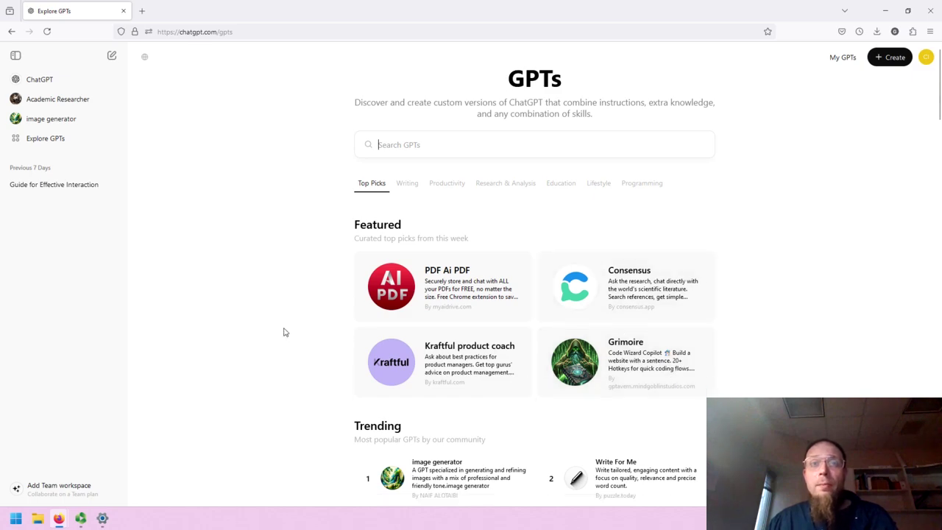
pyautogui.scroll(-3, 292, 329)
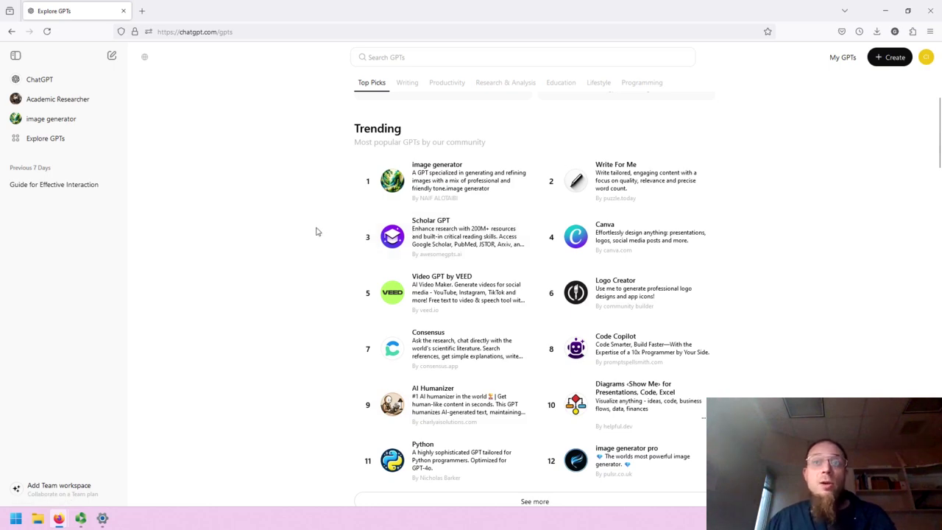
pyautogui.scroll(-5, 316, 231)
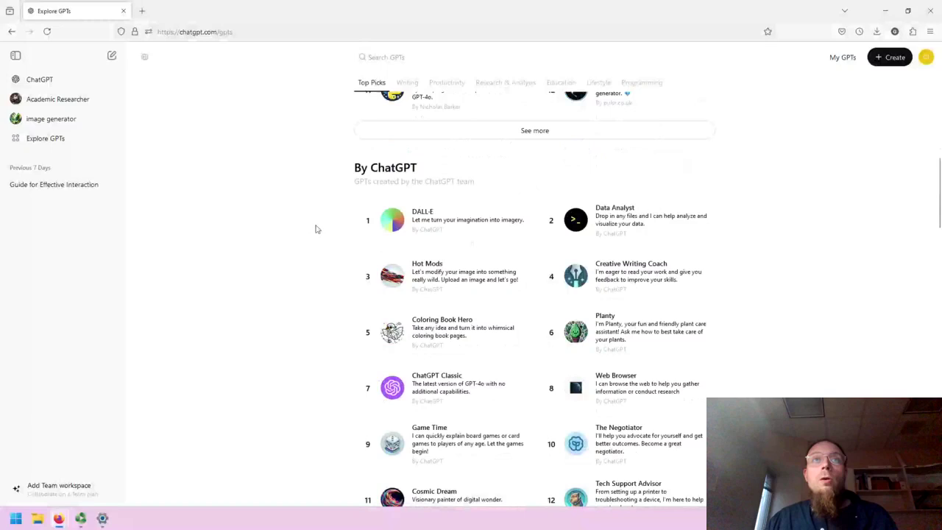
pyautogui.scroll(-1, 318, 226)
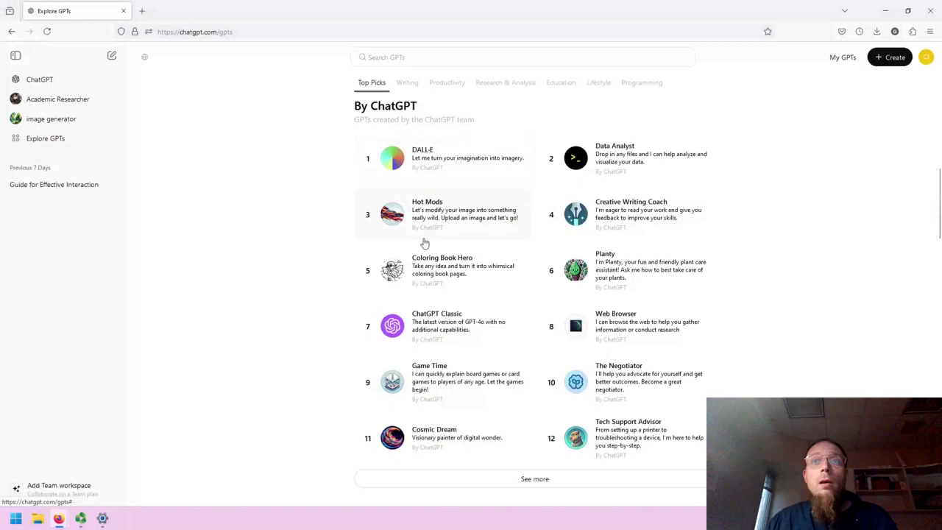
pyautogui.scroll(-5, 421, 246)
pyautogui.scroll(-1, 411, 254)
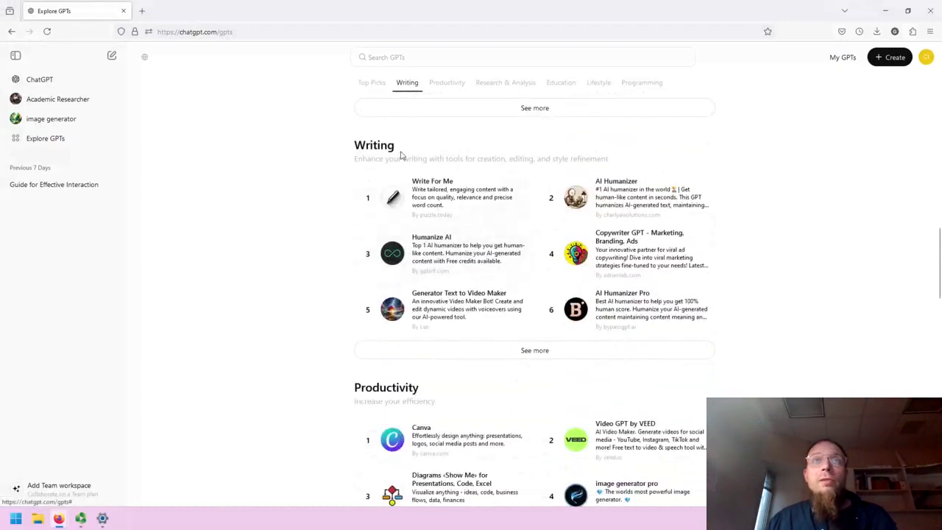
pyautogui.scroll(-1, 398, 317)
pyautogui.scroll(-1, 398, 321)
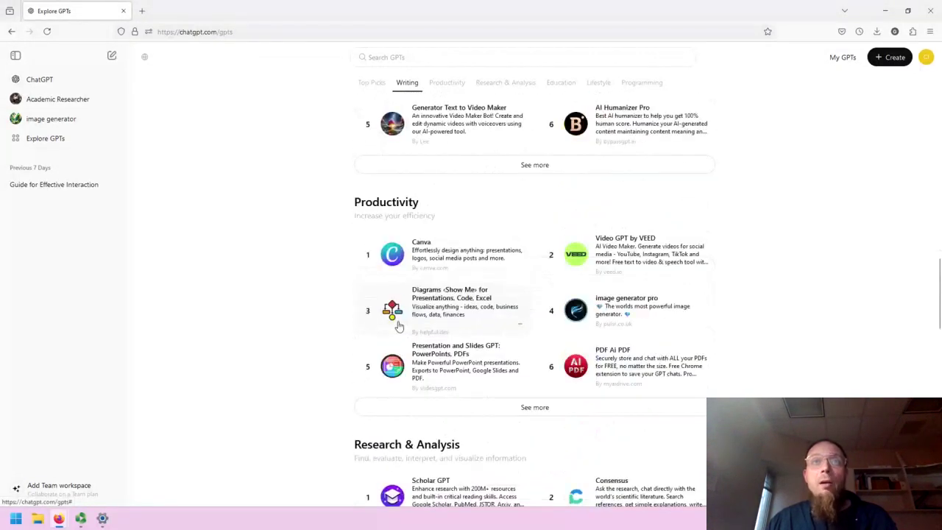
pyautogui.scroll(-5, 397, 326)
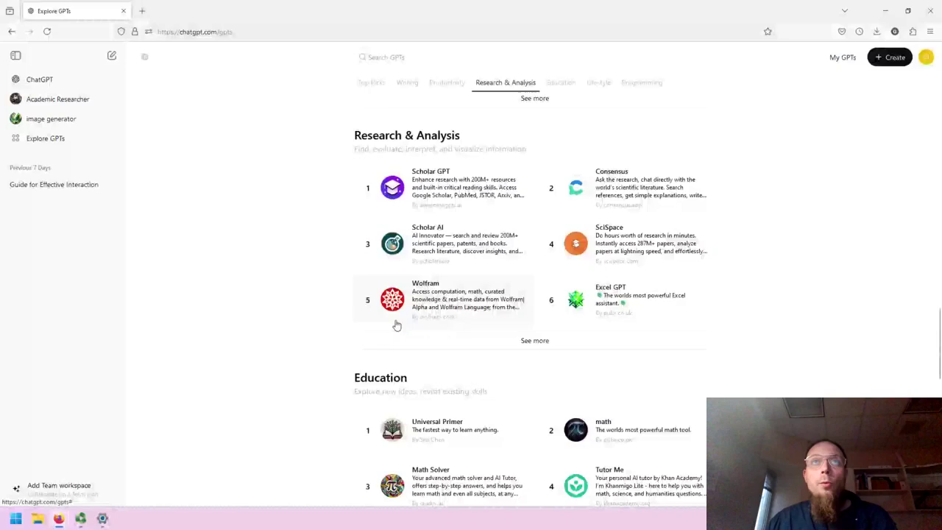
pyautogui.scroll(-3, 396, 324)
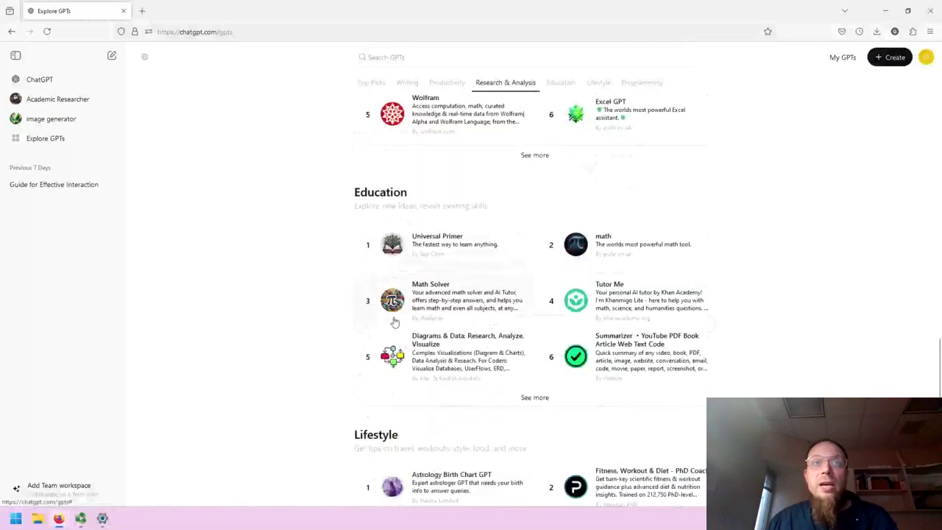
pyautogui.scroll(-3, 395, 324)
pyautogui.scroll(-4, 394, 322)
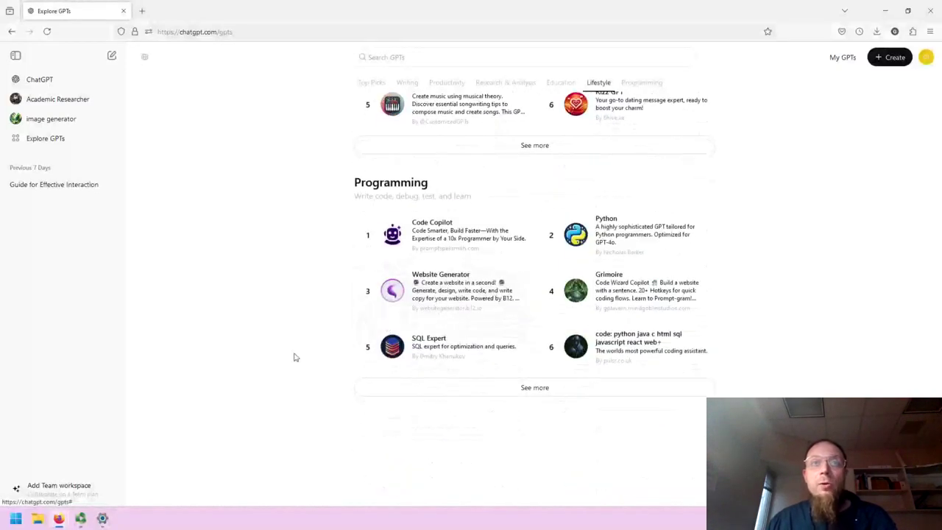
pyautogui.scroll(20, 298, 355)
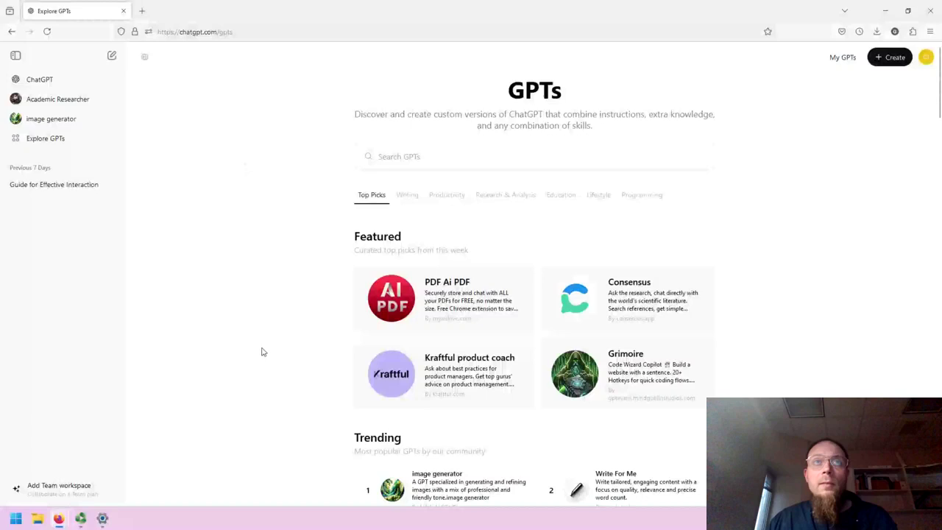
# Search the GPT library for "research", look through the suggested GPTs and dismiss the results list
pyautogui.click(432, 148)
pyautogui.write('re')
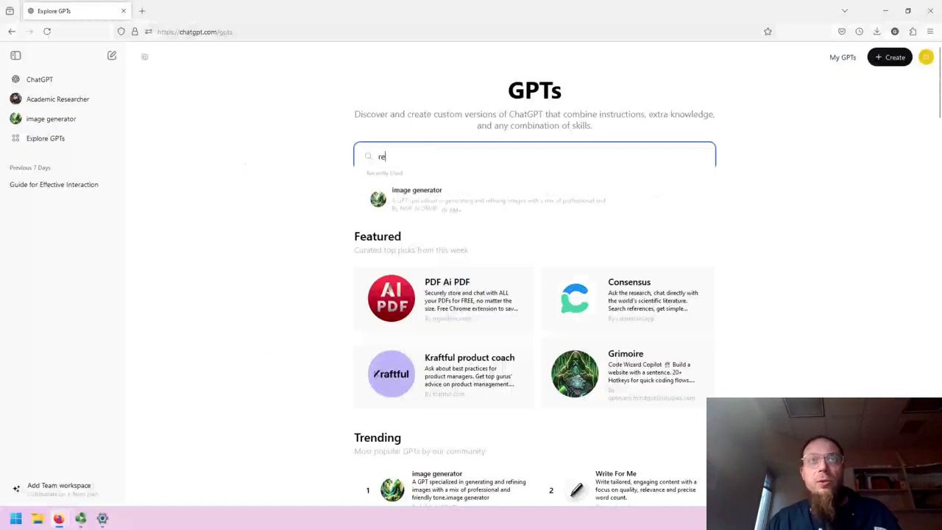
pyautogui.write('search')
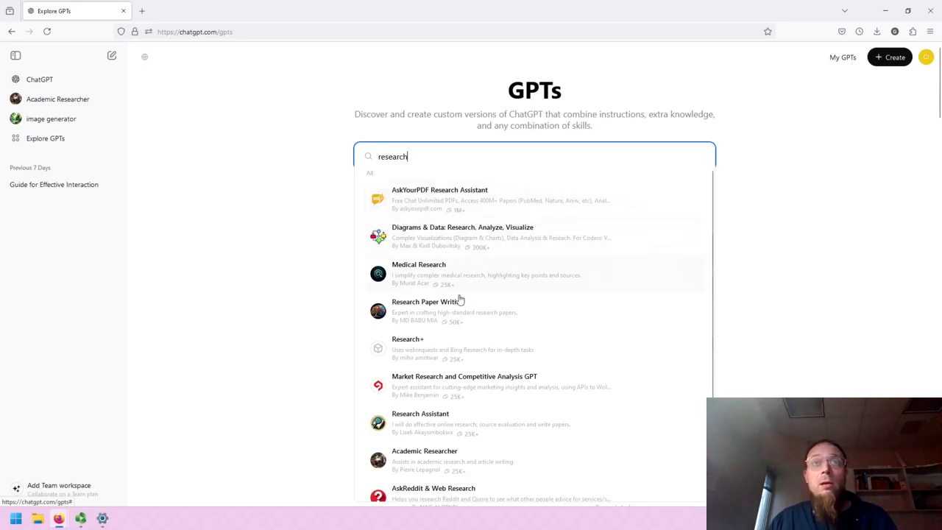
pyautogui.scroll(-3, 475, 372)
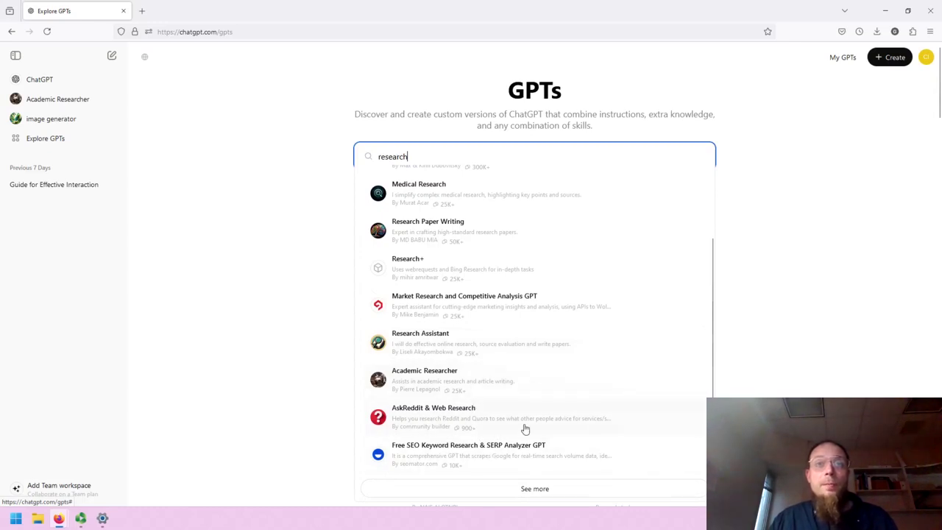
pyautogui.click(184, 332)
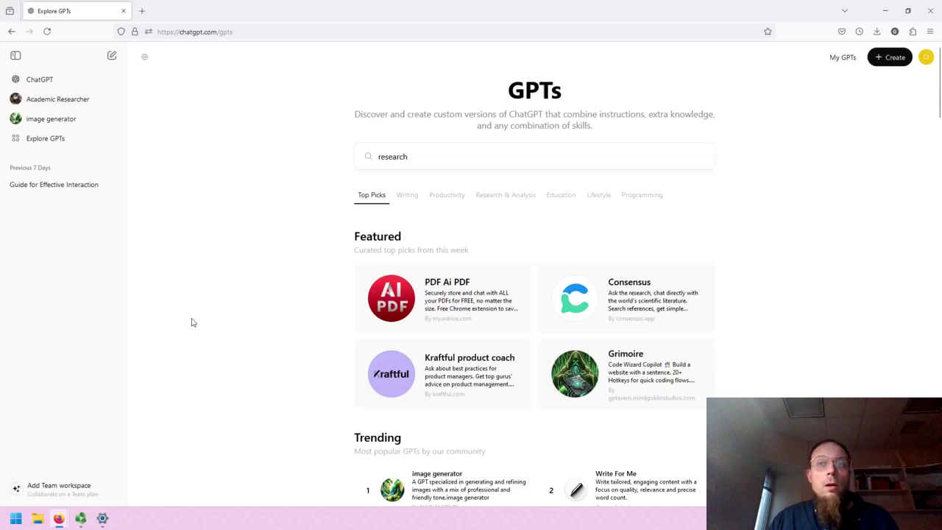
# Open the details of the image generator GPT in the Trending section
pyautogui.scroll(-2, 202, 309)
pyautogui.scroll(-5, 198, 323)
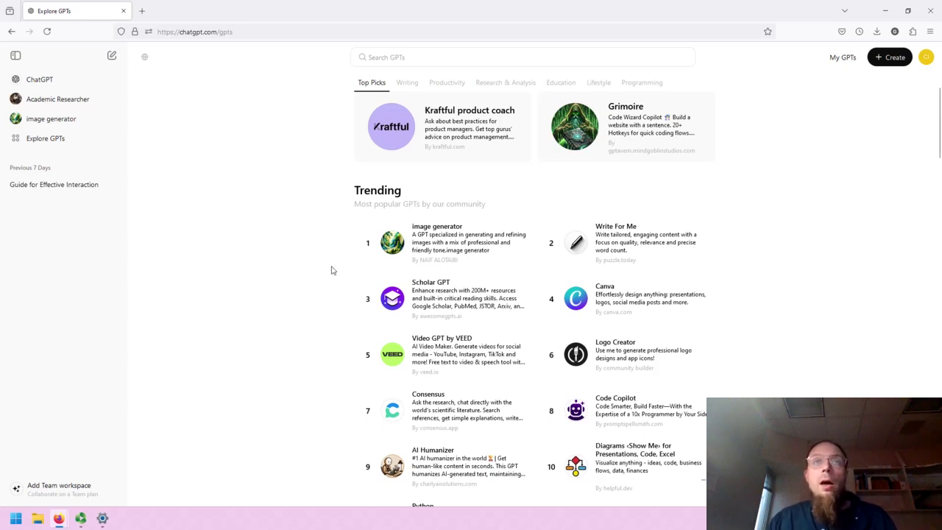
pyautogui.click(491, 249)
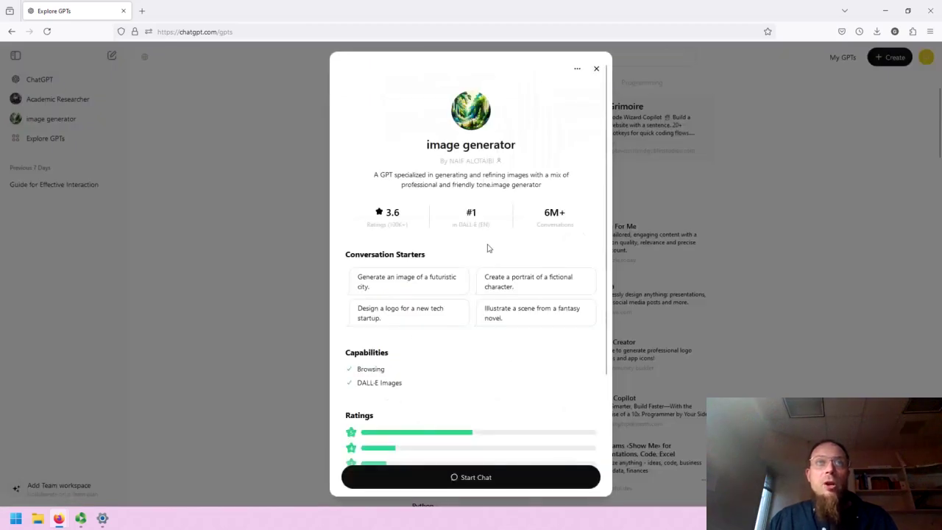
# Review the image generator's description, category ranking, conversation count, conversation starters, capabilities and ratings
pyautogui.moveTo(373, 175); pyautogui.dragTo(572, 184)
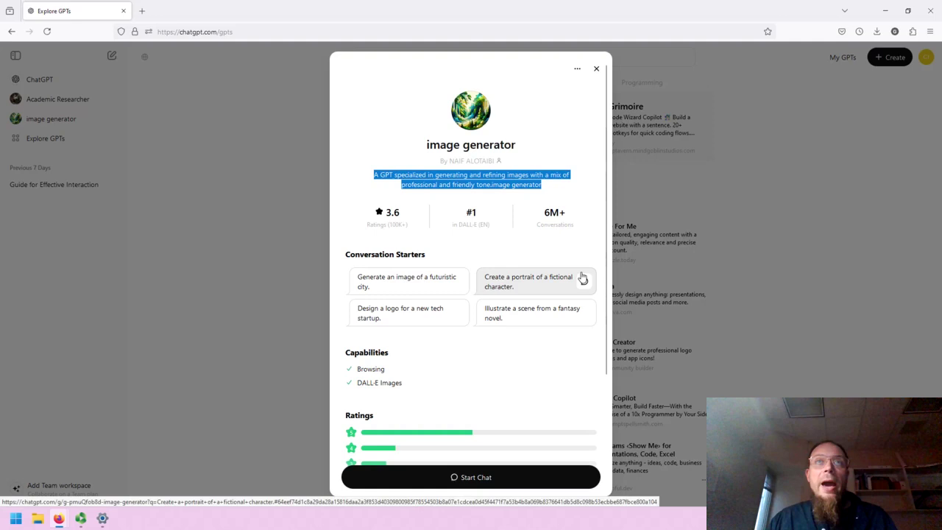
pyautogui.click(338, 190)
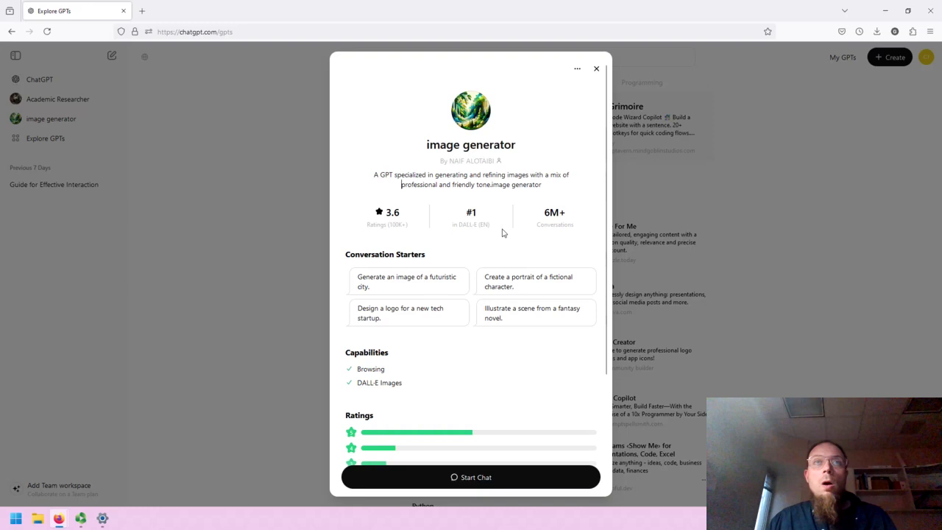
pyautogui.moveTo(503, 232); pyautogui.dragTo(458, 223)
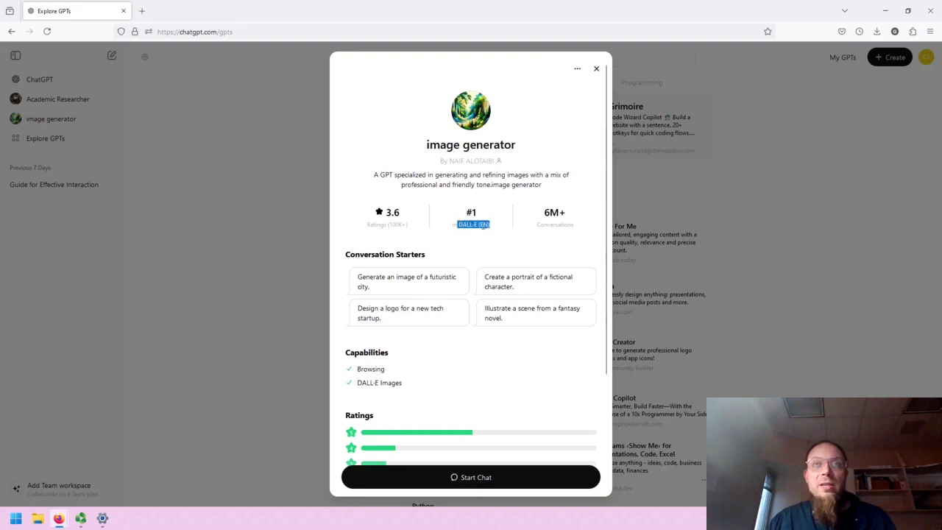
pyautogui.click(504, 229)
pyautogui.moveTo(538, 218); pyautogui.dragTo(565, 243)
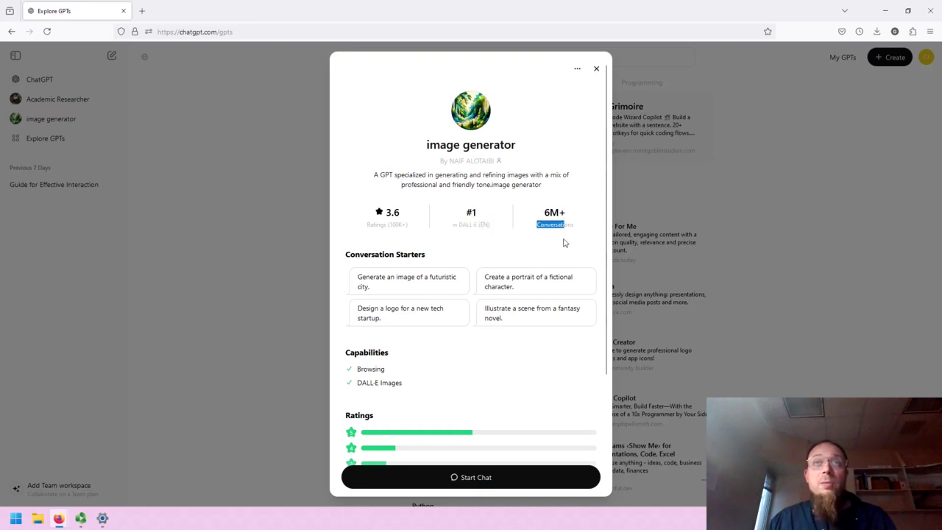
pyautogui.click(524, 219)
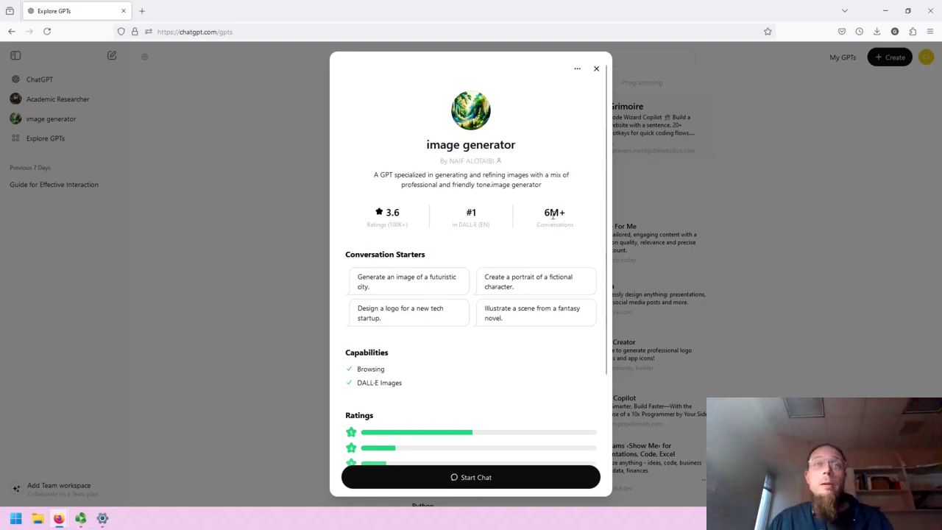
pyautogui.scroll(-2, 535, 204)
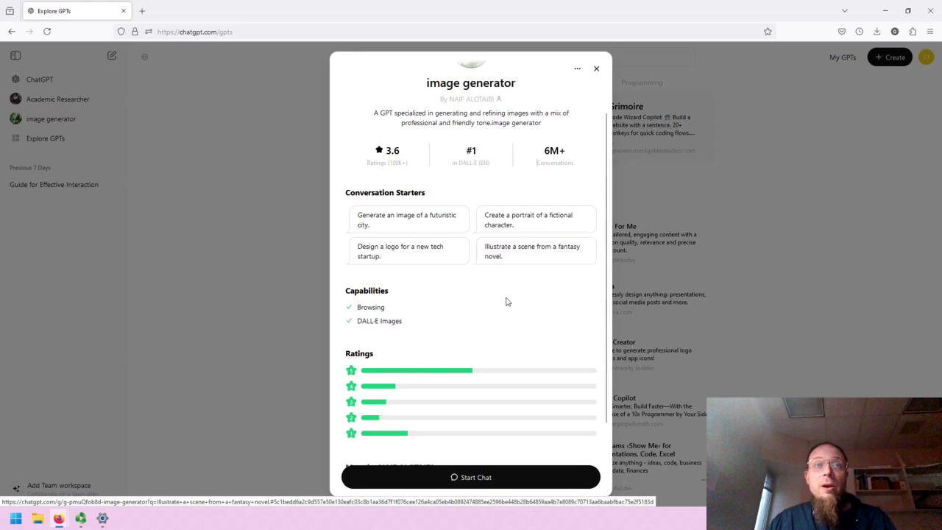
pyautogui.scroll(-2, 498, 316)
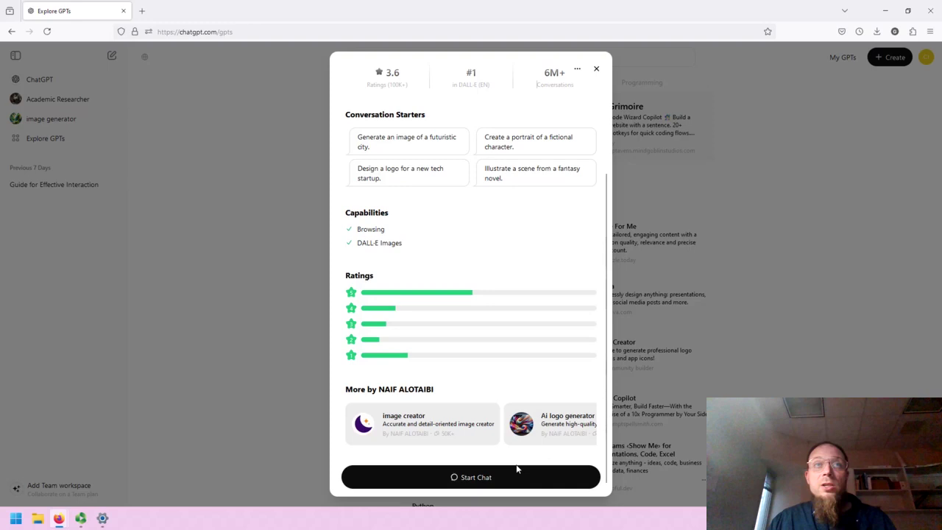
# Start a chat with the image generator and send "A pastoral scene in rural Japan, something that is also sci-fi. Watercolor. Vast."
pyautogui.click(448, 479)
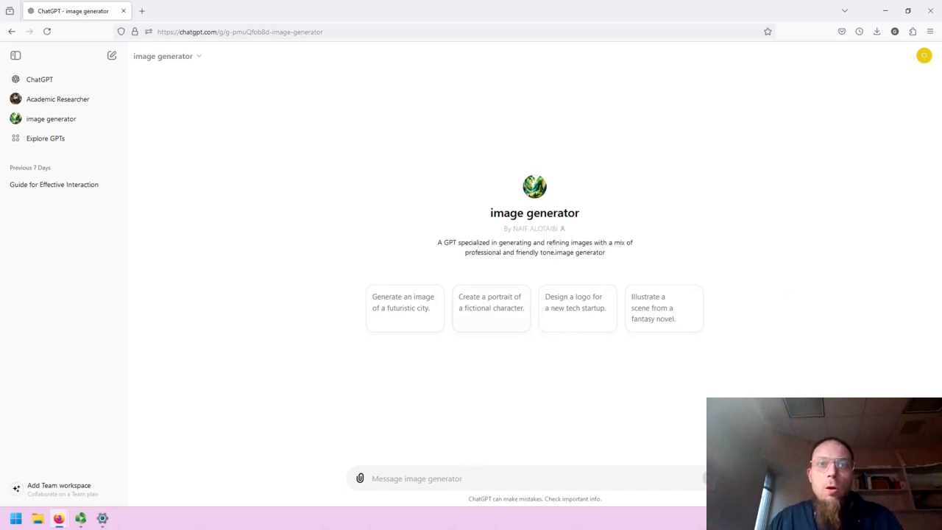
pyautogui.write('A pastor')
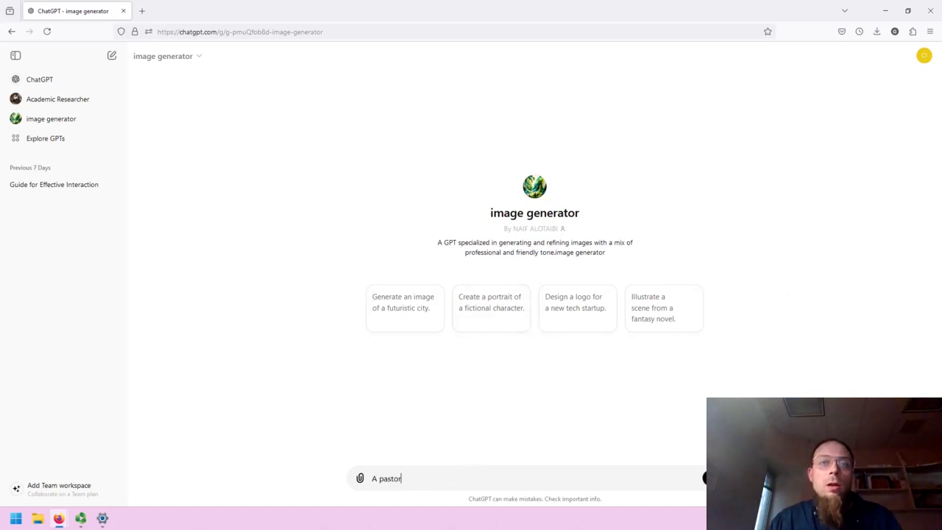
pyautogui.write('al scene in rural ')
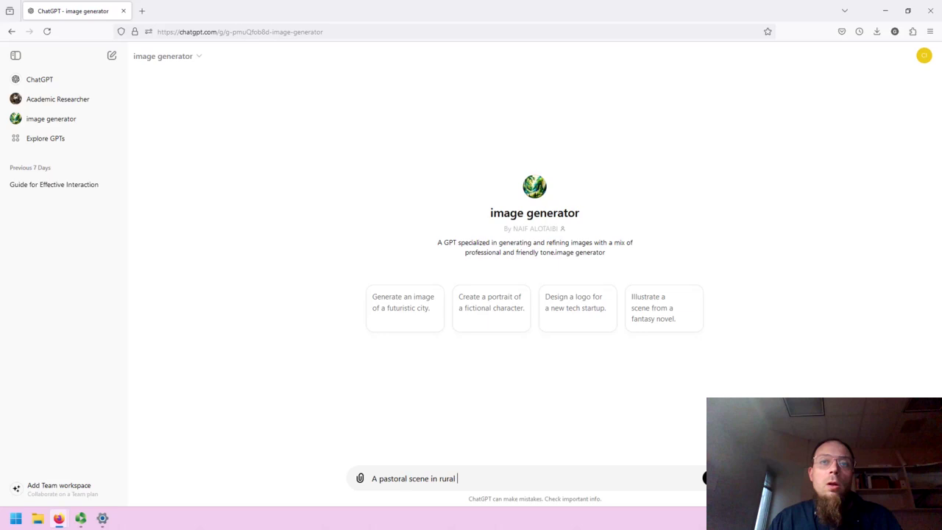
pyautogui.write('Japan,')
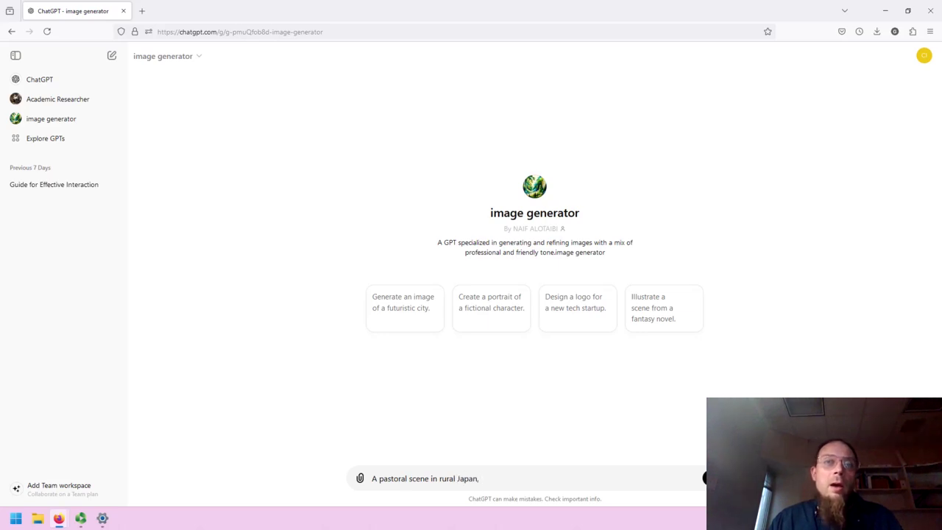
pyautogui.write(' something t')
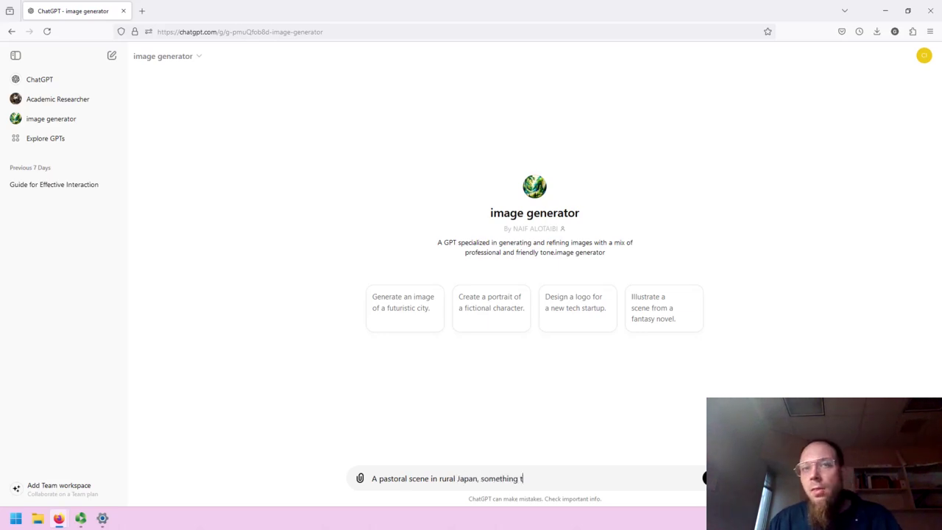
pyautogui.write('hat is also sci-fi. ')
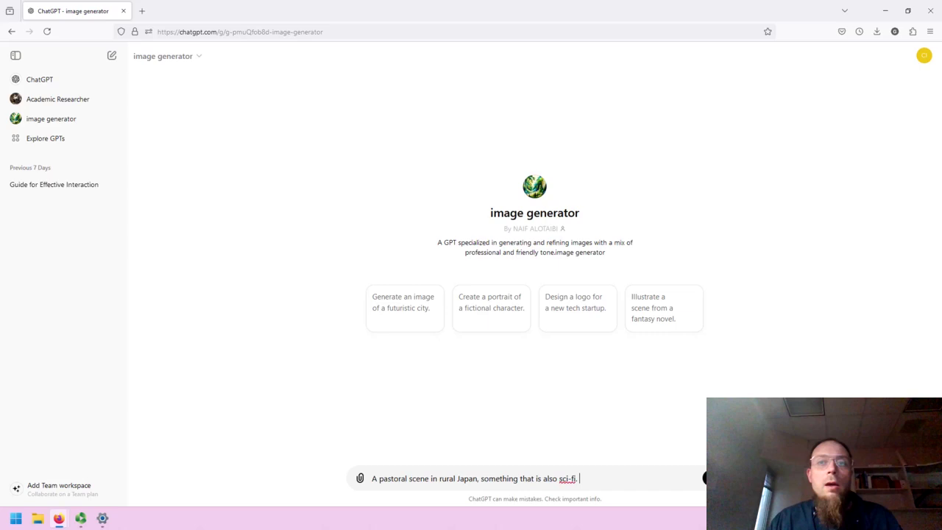
pyautogui.write('Wateroclor')
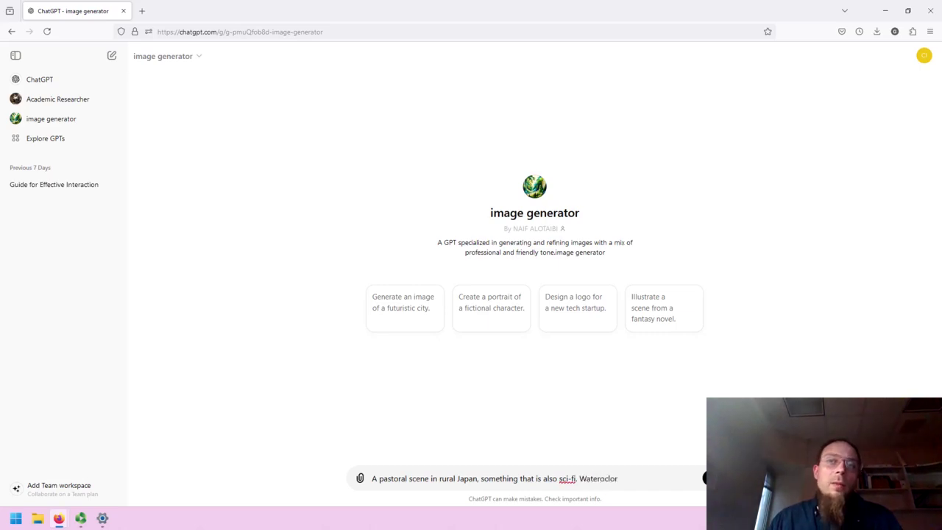
pyautogui.press('BackSpace')
pyautogui.press('BackSpace')
pyautogui.write('color. V')
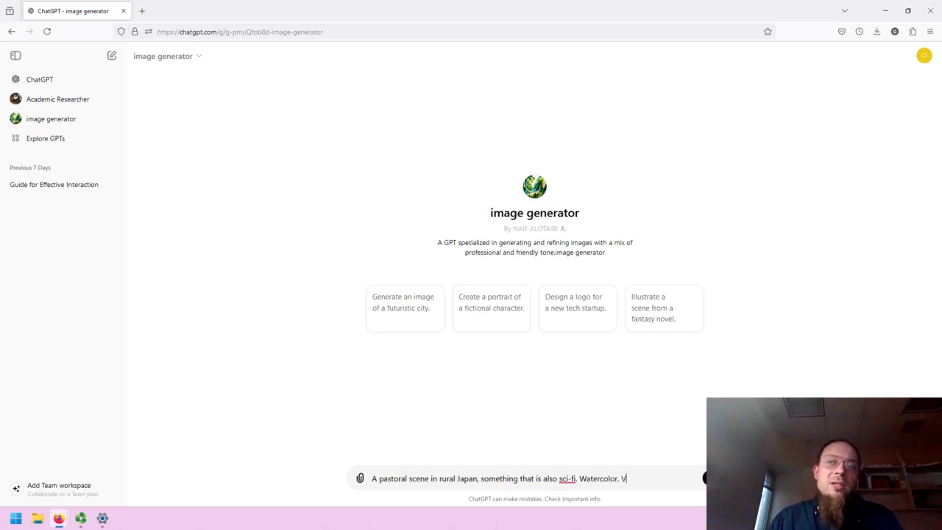
pyautogui.write('ast.')
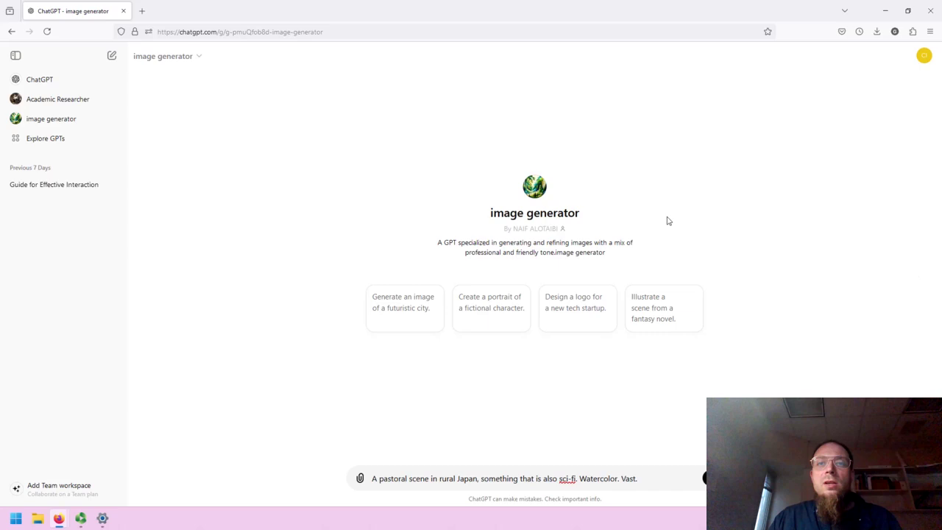
pyautogui.click(705, 478)
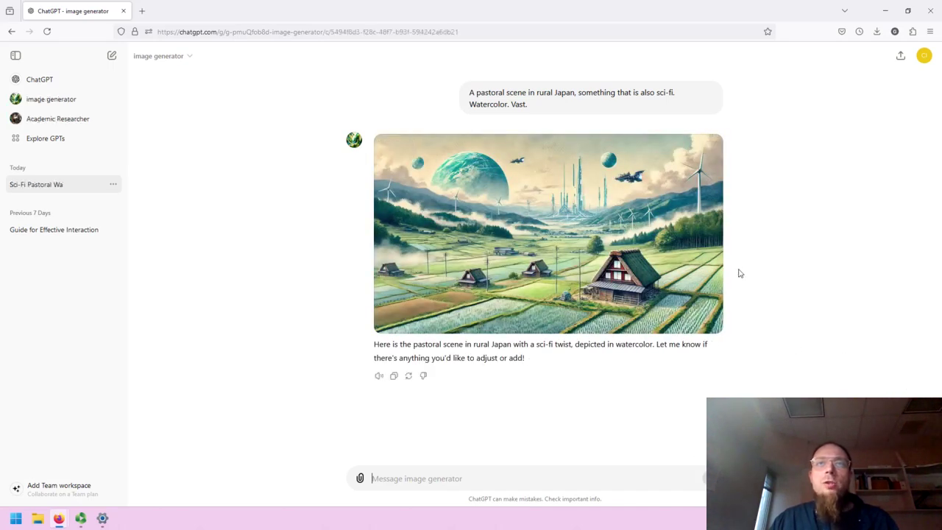
# Ask the image generator to revise the scene by sending "Please refine to make black and white. Make the contrast heavier."
pyautogui.moveTo(528, 357); pyautogui.dragTo(388, 361)
pyautogui.click(332, 362)
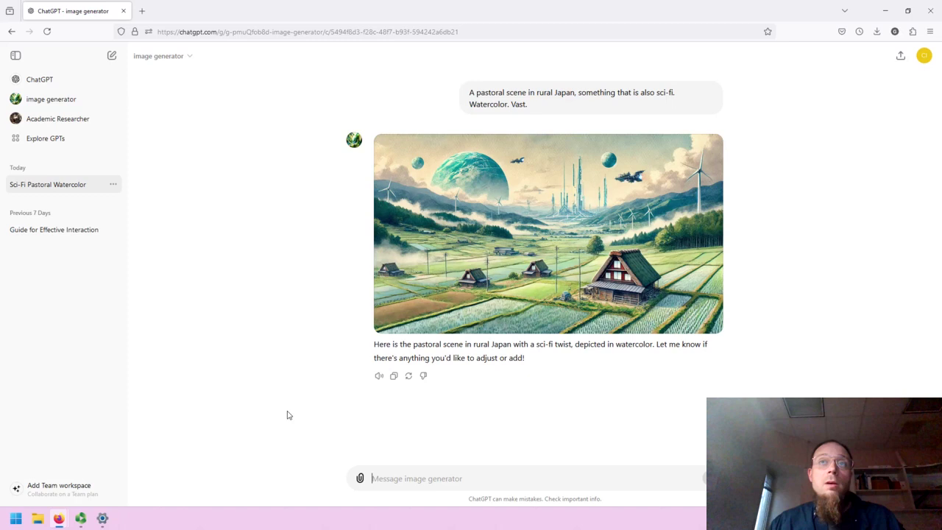
pyautogui.write('Please refin t')
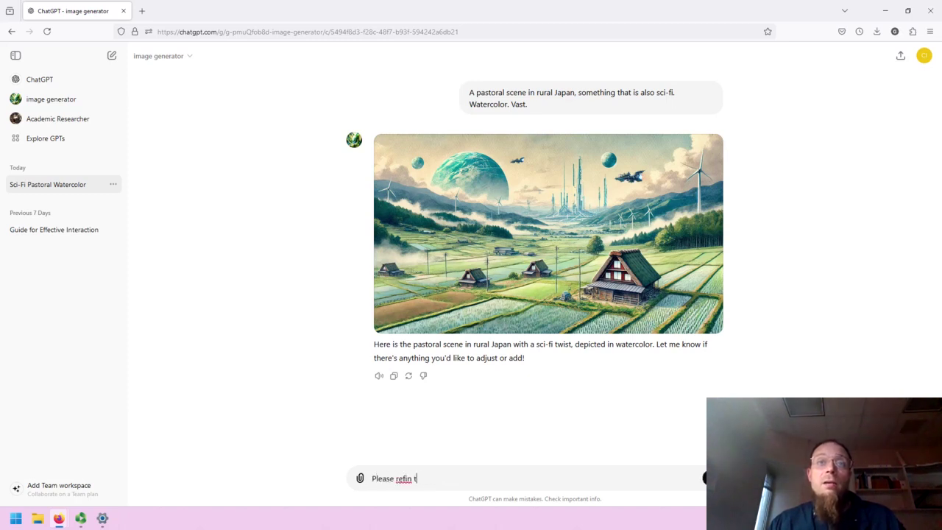
pyautogui.press('BackSpace')
pyautogui.press('BackSpace')
pyautogui.write('e to make blac')
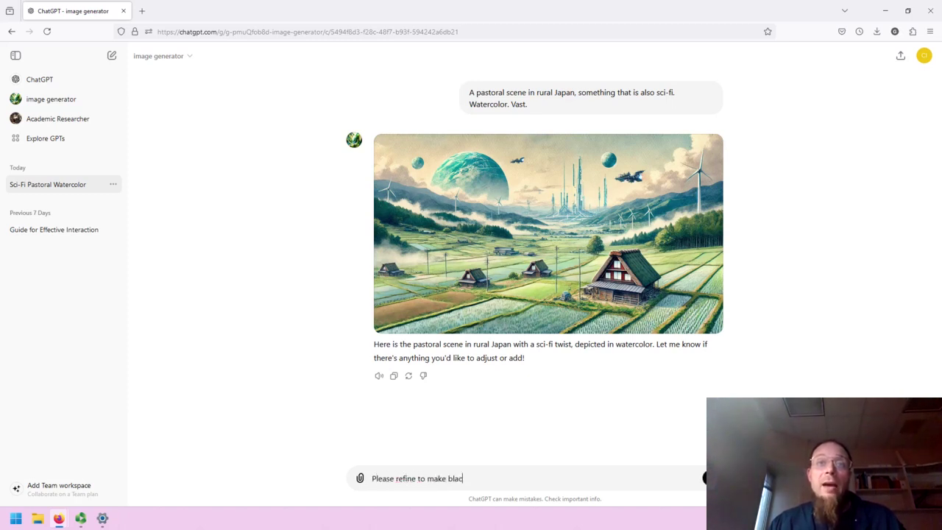
pyautogui.write('k and whie')
pyautogui.write('e. m')
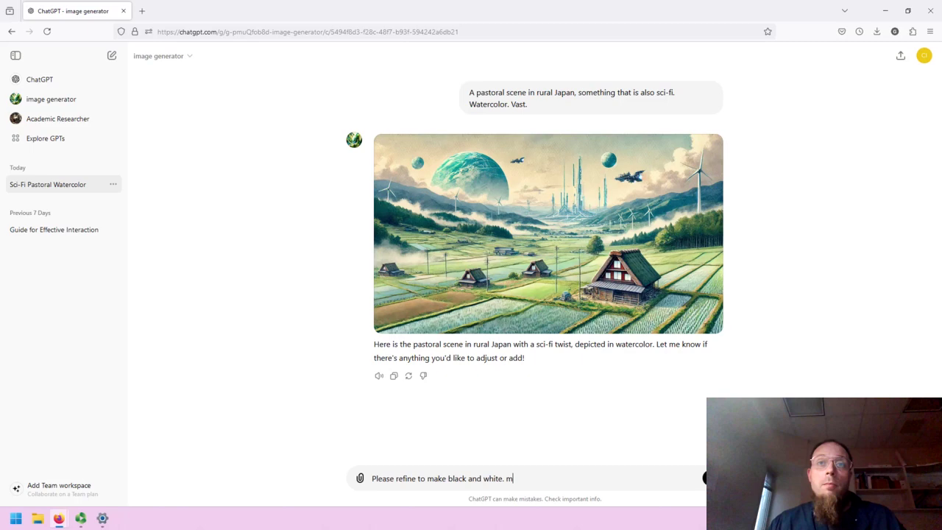
pyautogui.write('ake')
pyautogui.press('BackSpace')
pyautogui.press('BackSpace')
pyautogui.press('BackSpace')
pyautogui.press('BackSpace')
pyautogui.press('BackSpace')
pyautogui.write('Make')
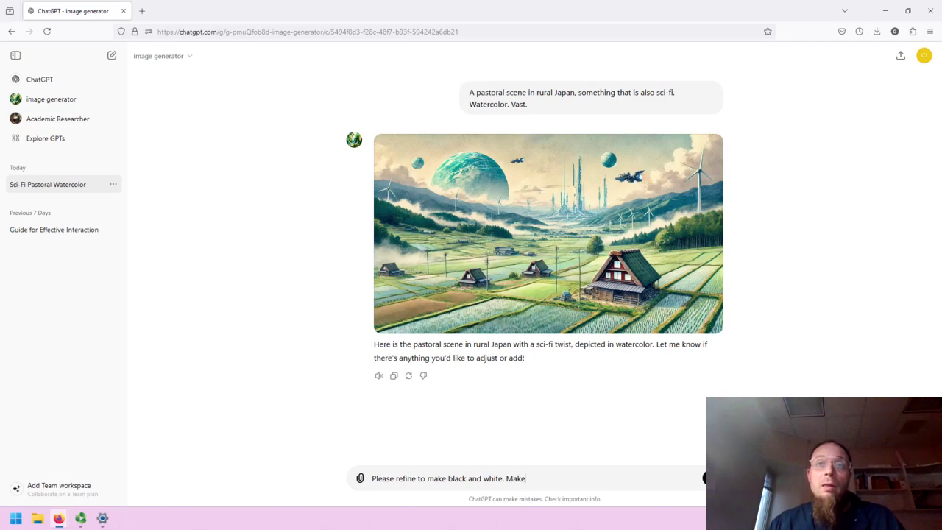
pyautogui.write(' the contrast hea')
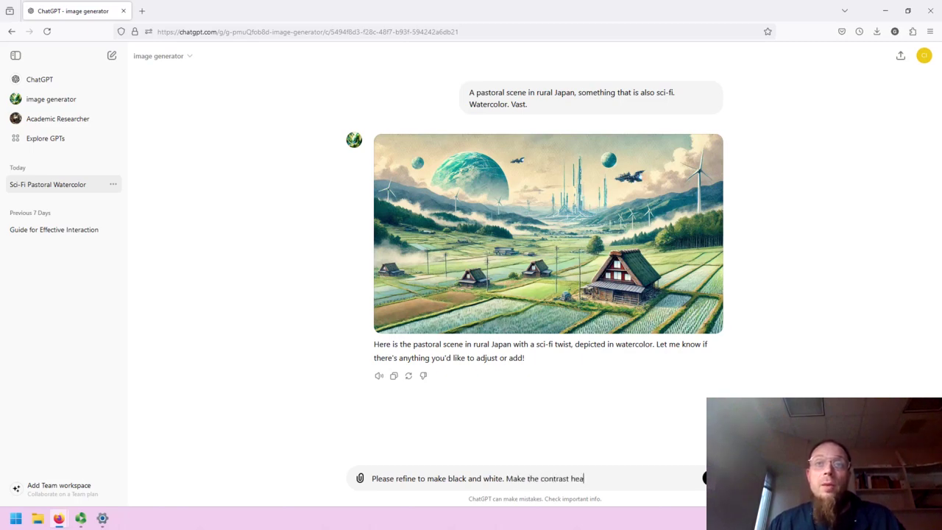
pyautogui.write('vier.')
pyautogui.press('Return')
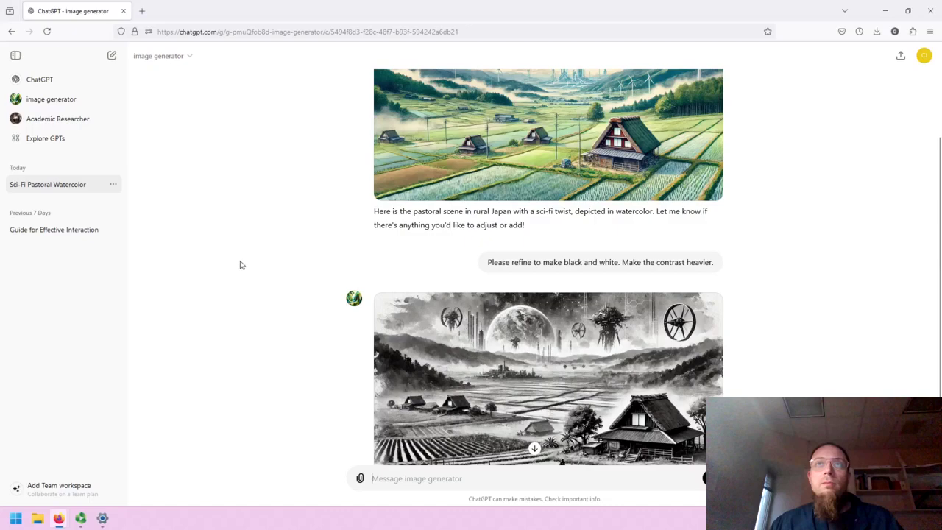
# Compare the refined black-and-white image with the original watercolor scene in the conversation
pyautogui.scroll(5, 237, 264)
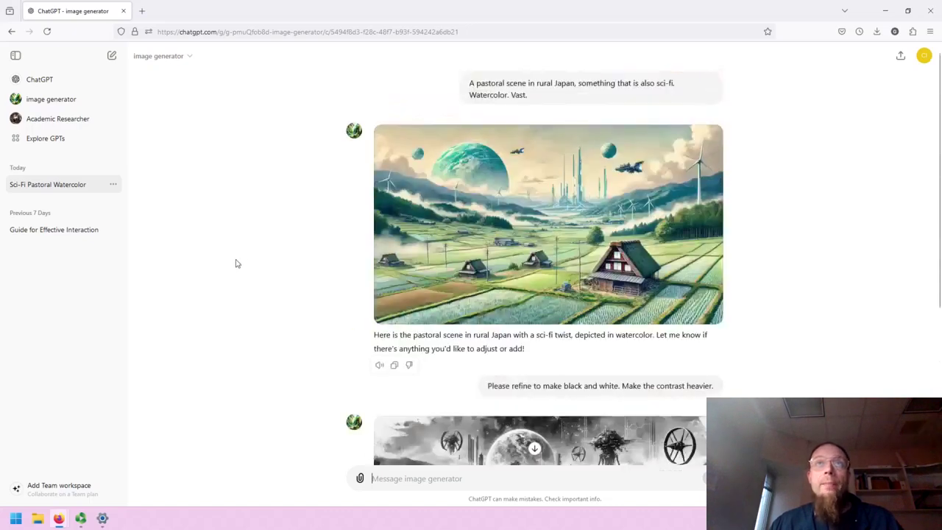
pyautogui.scroll(-3, 225, 277)
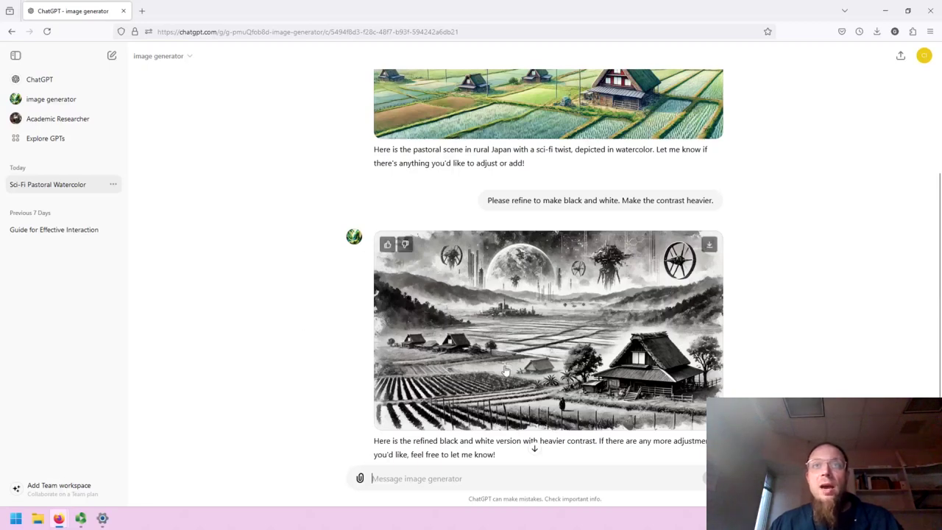
pyautogui.scroll(3, 549, 331)
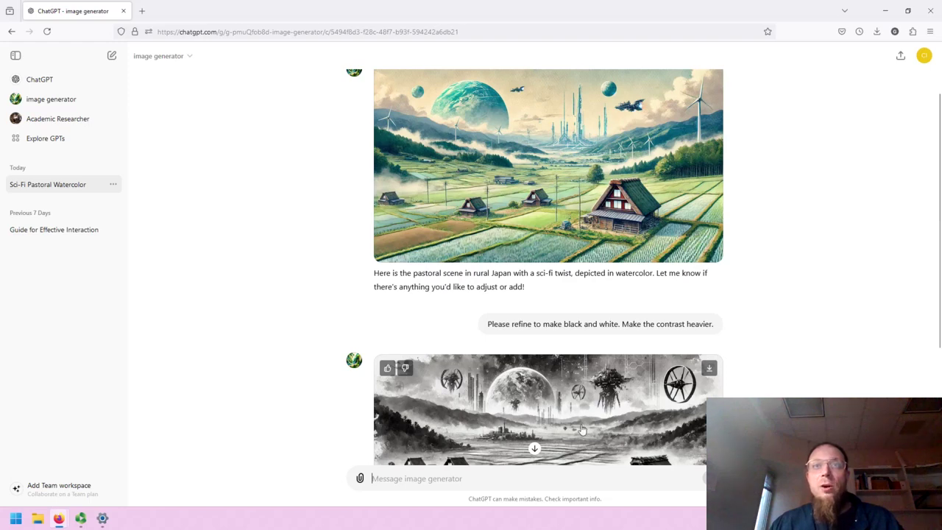
pyautogui.scroll(-3, 781, 394)
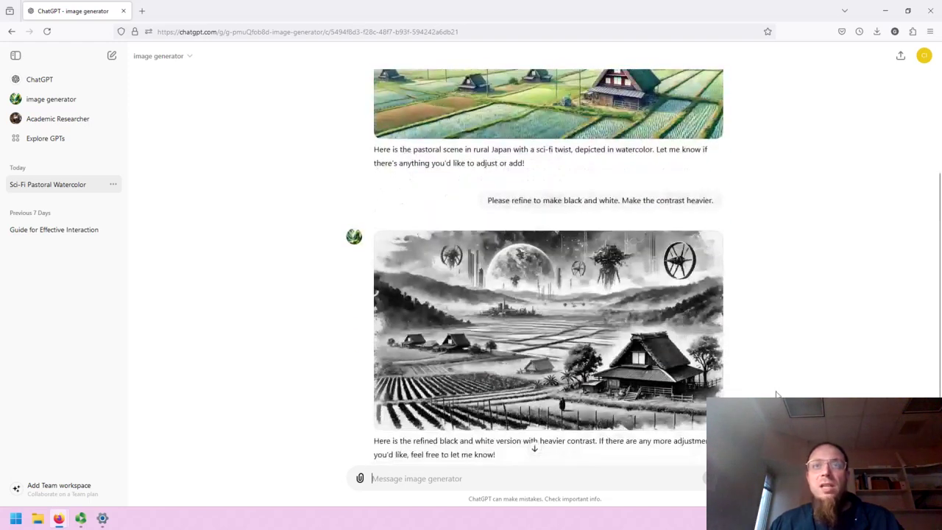
pyautogui.scroll(5, 780, 394)
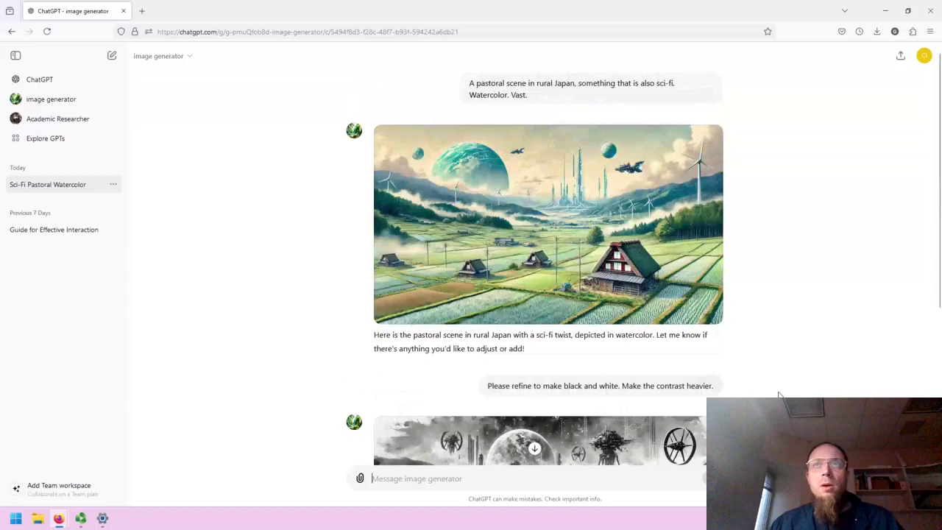
pyautogui.scroll(-5, 548, 265)
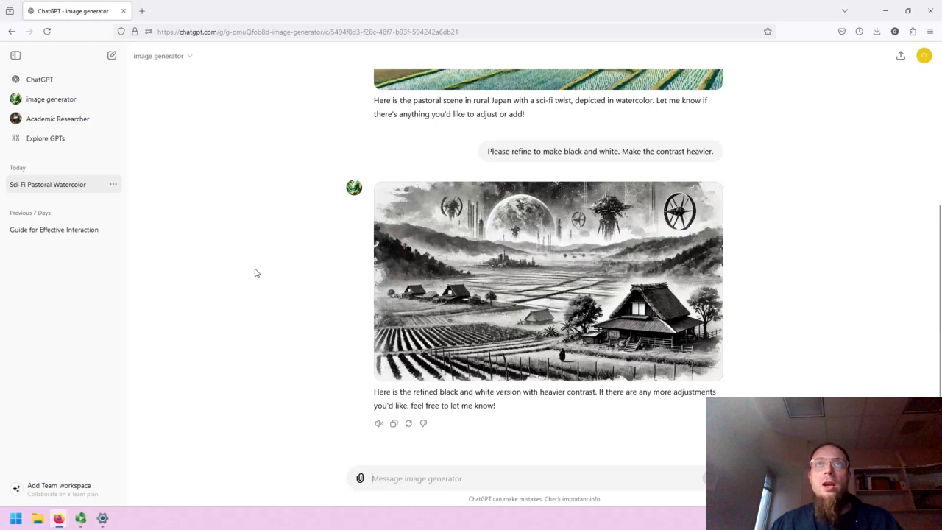
# Open the account's own GPTs, start creating a new GPT and show its Configure settings
pyautogui.click(926, 59)
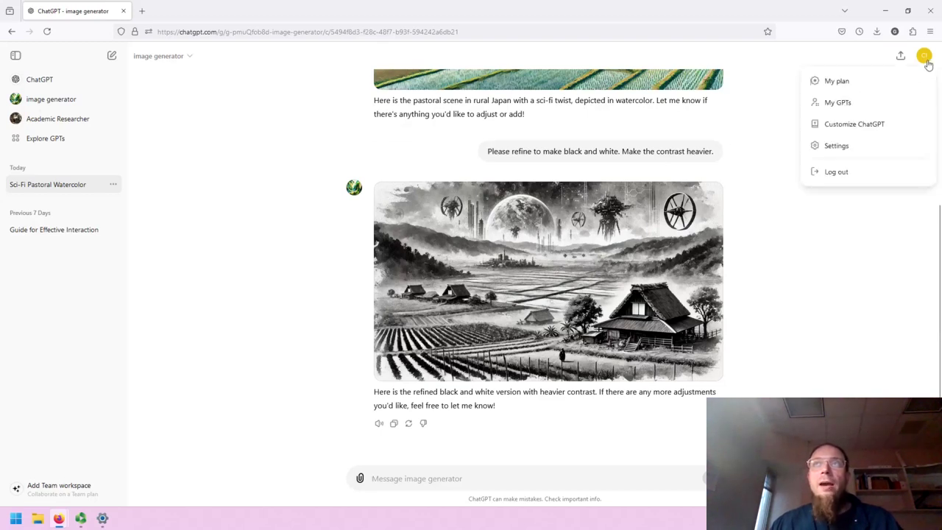
pyautogui.click(874, 111)
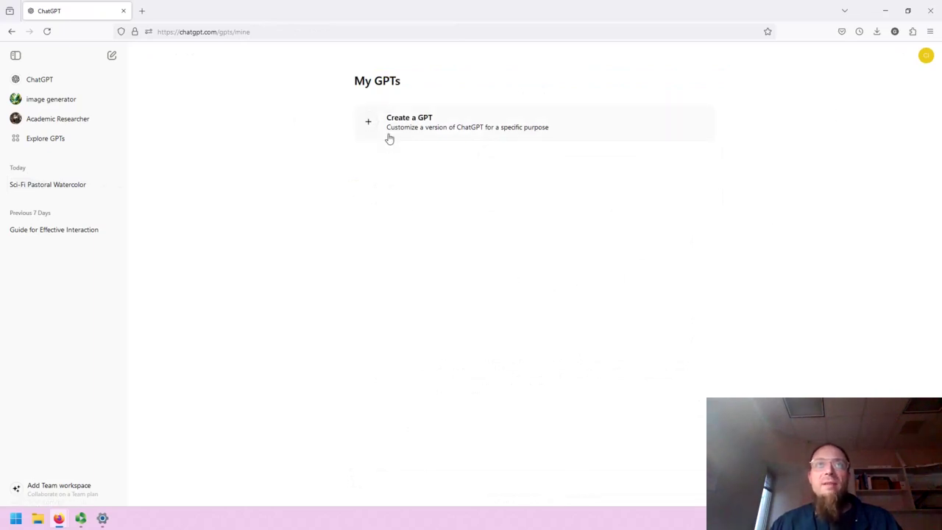
pyautogui.click(418, 136)
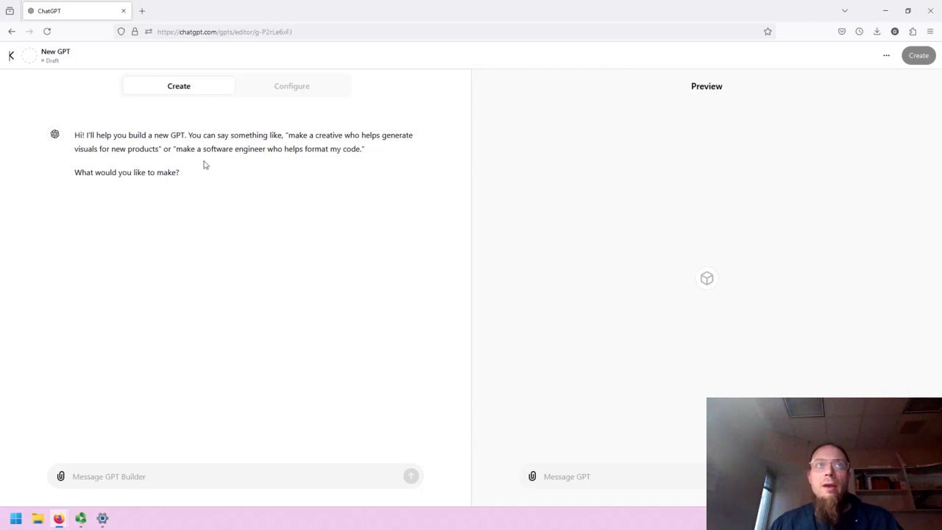
pyautogui.click(273, 98)
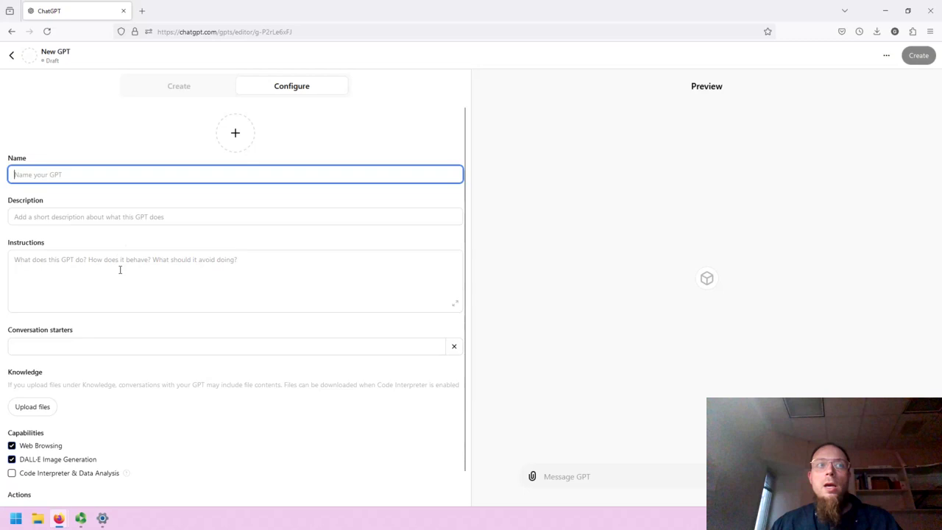
# Examine the new GPT's name, description, instructions, conversation starters, knowledge, capabilities and actions settings without filling anything in
pyautogui.scroll(-1, 120, 269)
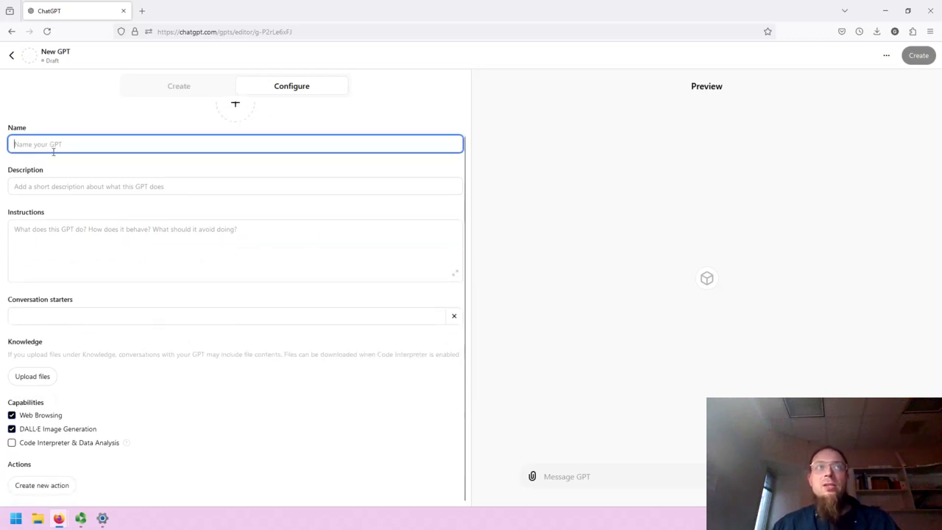
pyautogui.click(45, 184)
pyautogui.click(37, 242)
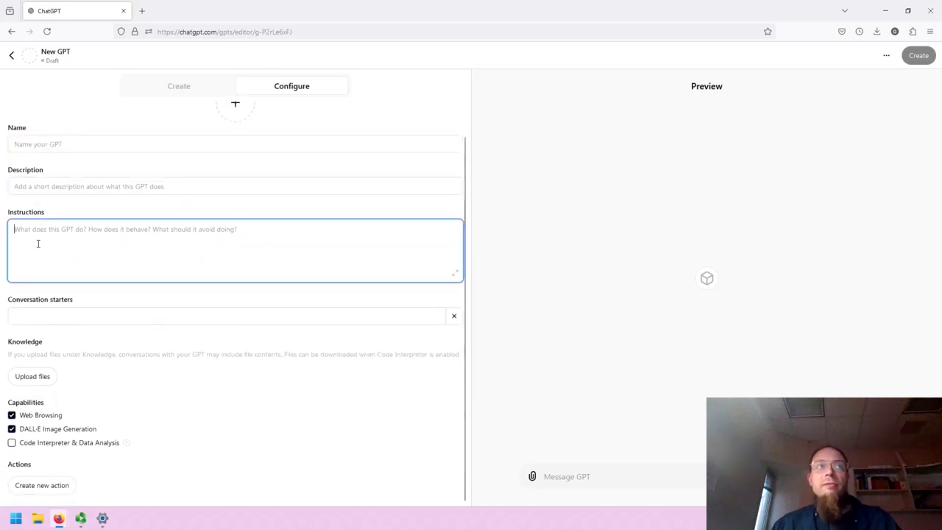
pyautogui.click(42, 321)
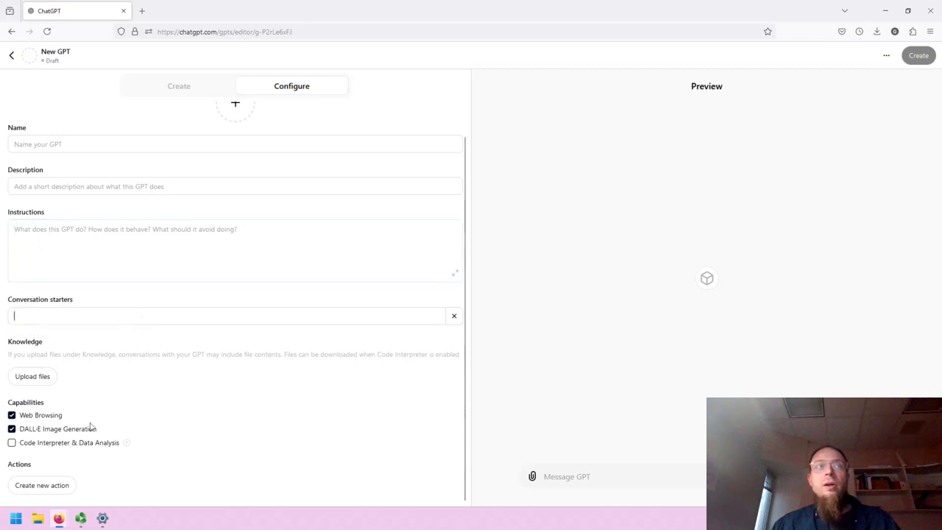
pyautogui.click(118, 147)
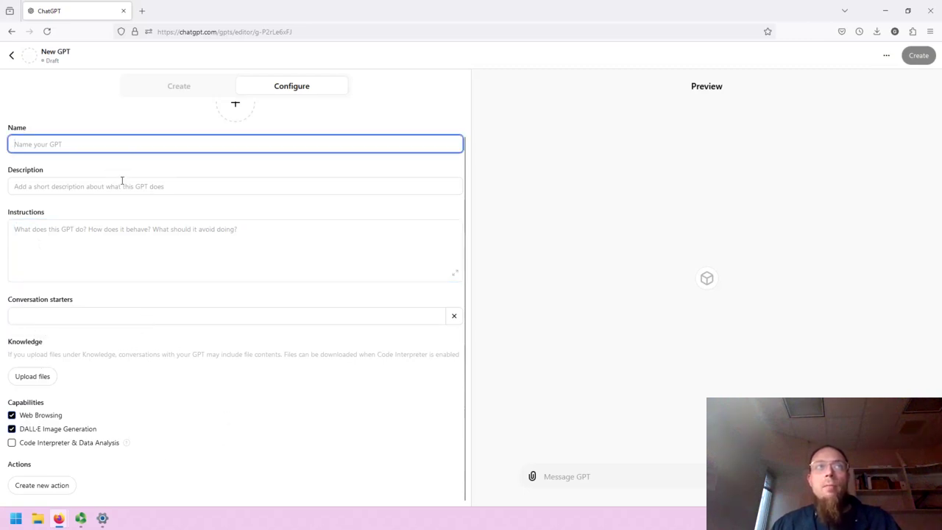
pyautogui.click(123, 182)
pyautogui.click(124, 241)
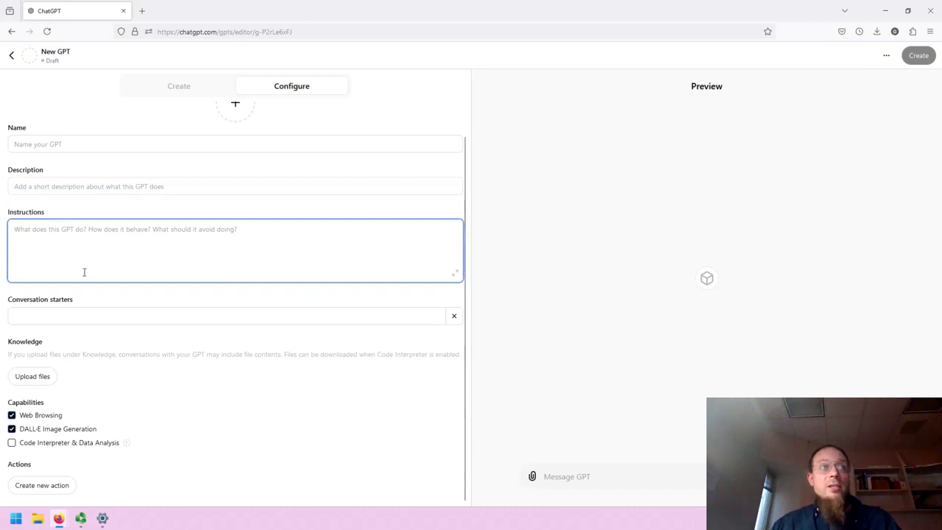
pyautogui.click(74, 317)
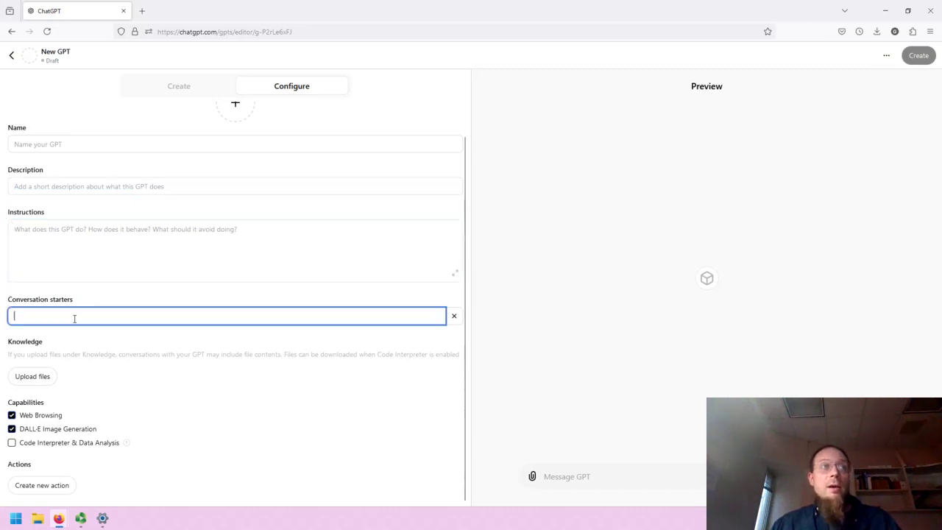
pyautogui.click(108, 340)
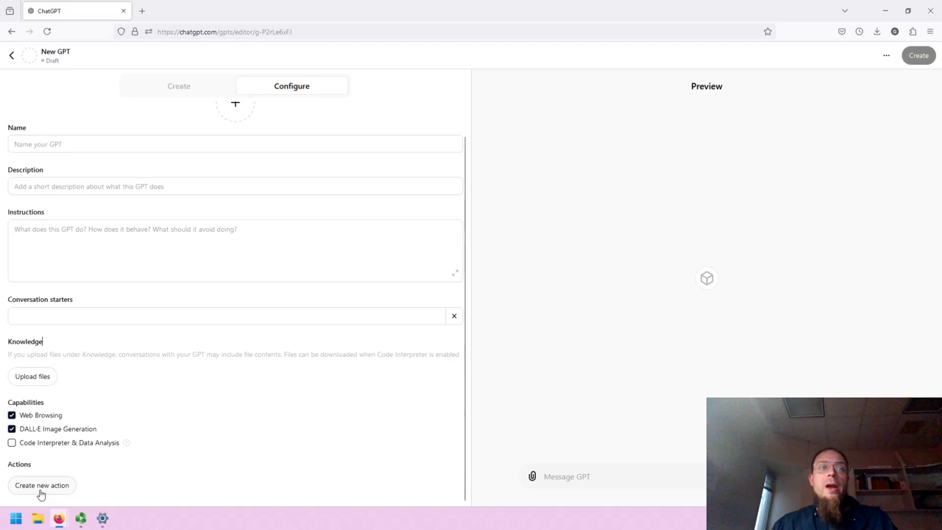
# View the form for adding a custom action to the new GPT and leave the editor without creating the GPT
pyautogui.click(41, 485)
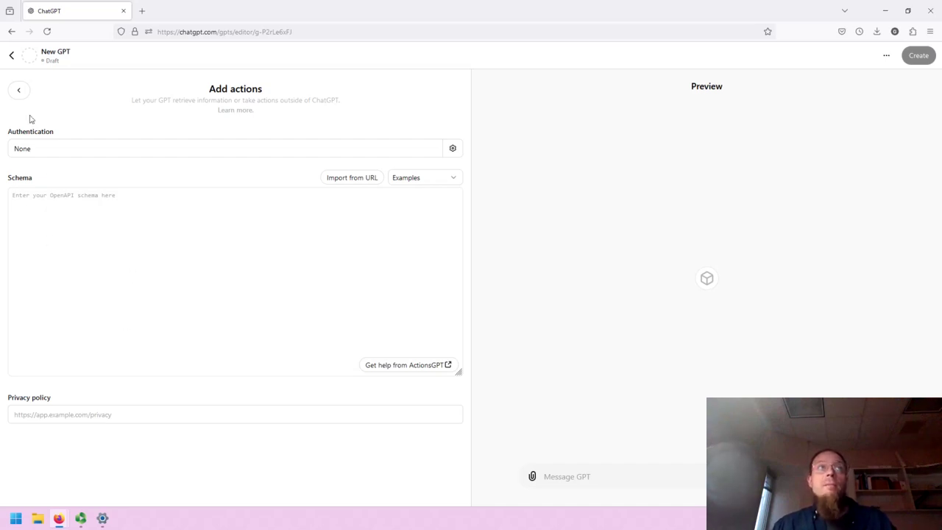
pyautogui.click(10, 56)
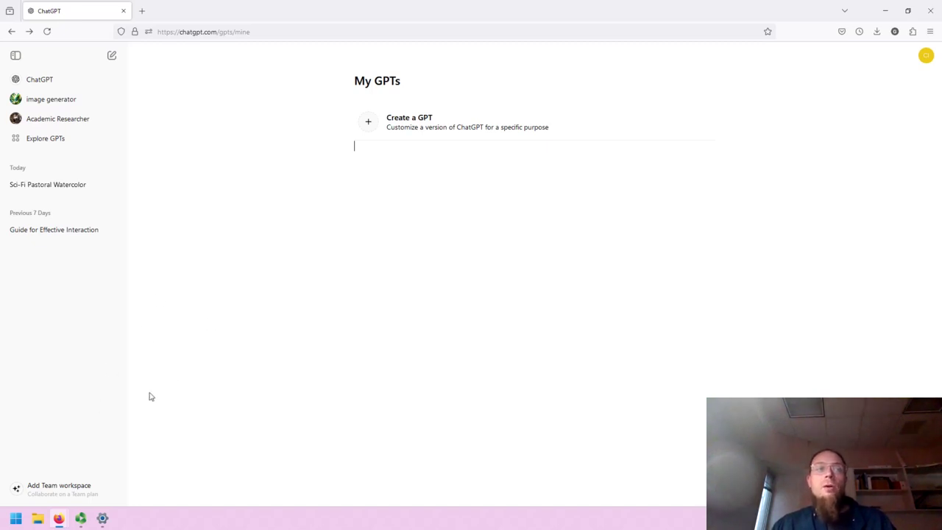
pyautogui.click(81, 518)
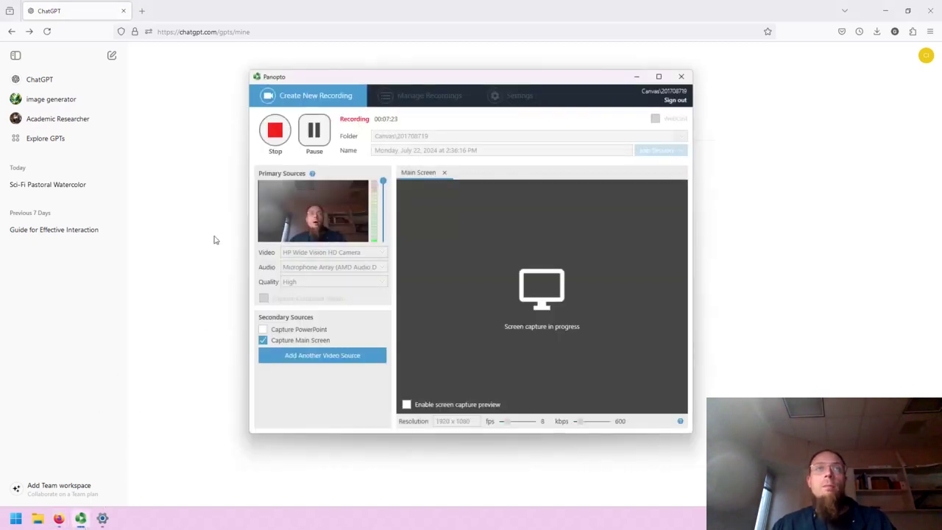